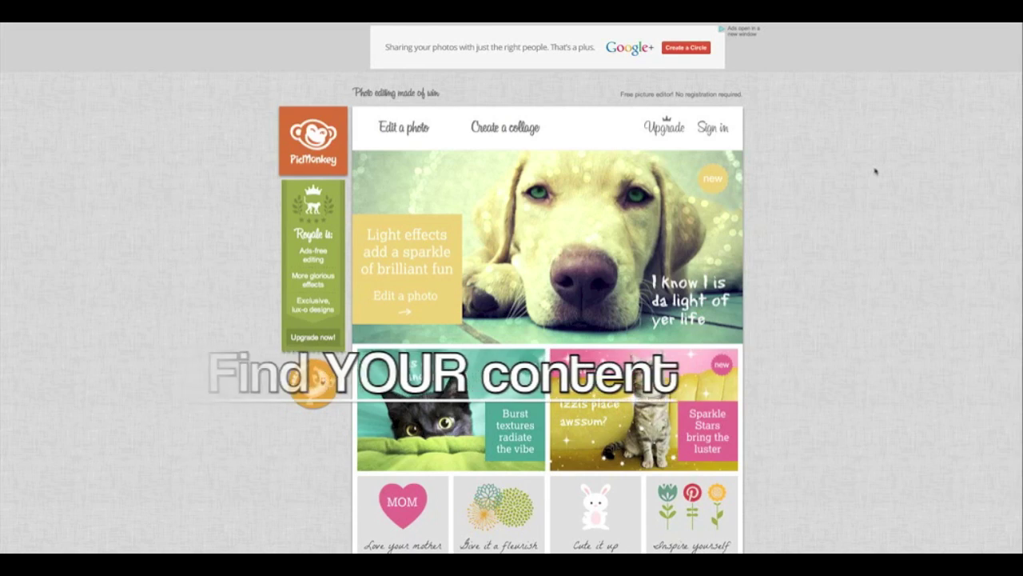
# - Bring up the Overlays panel beside the quilling photo
pyautogui.moveTo(357, 126)
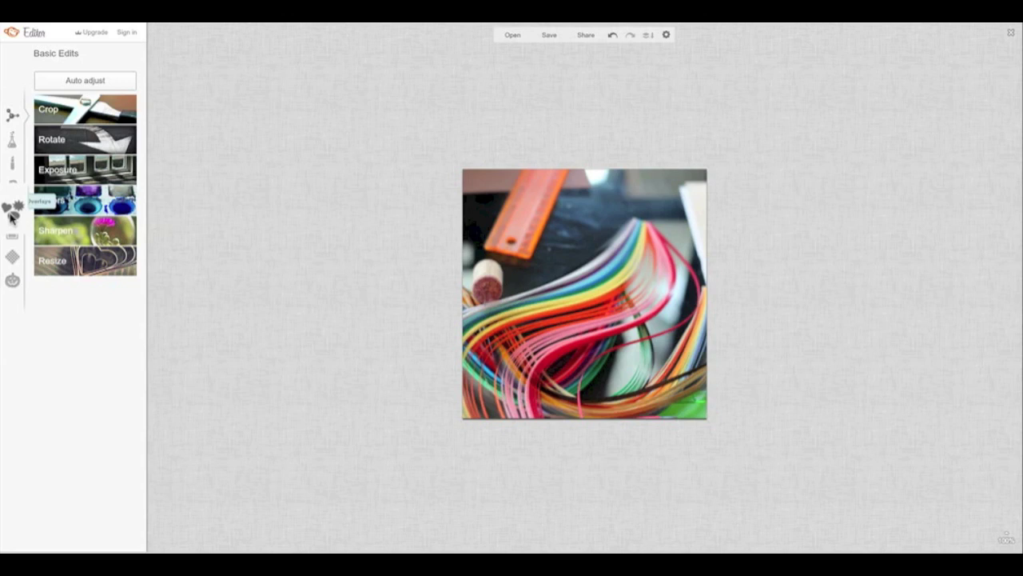
pyautogui.click(12, 216)
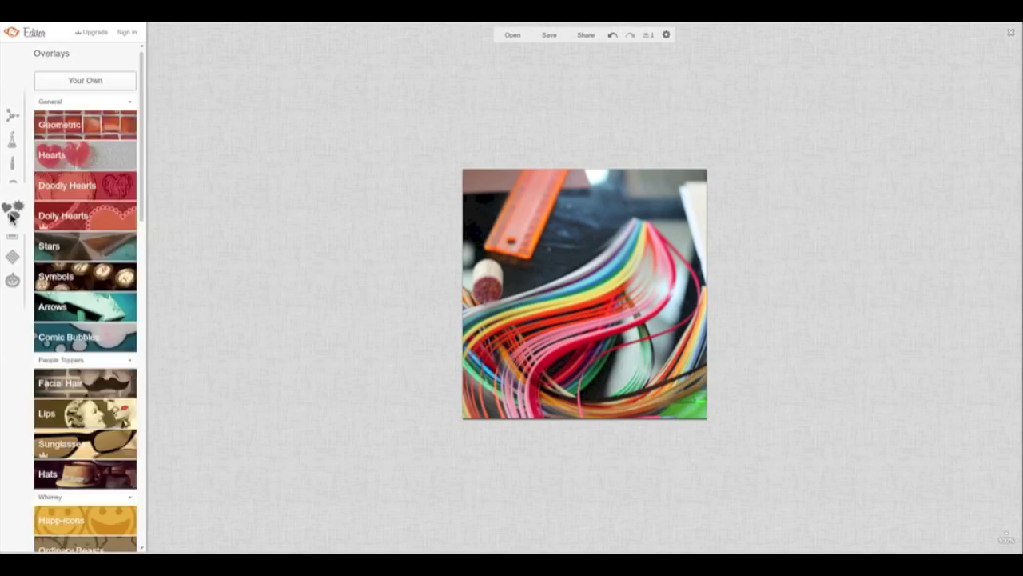
# - Add the OhSoPinteresting logo file as your own overlay and move it to the upper-right corner
pyautogui.click(79, 88)
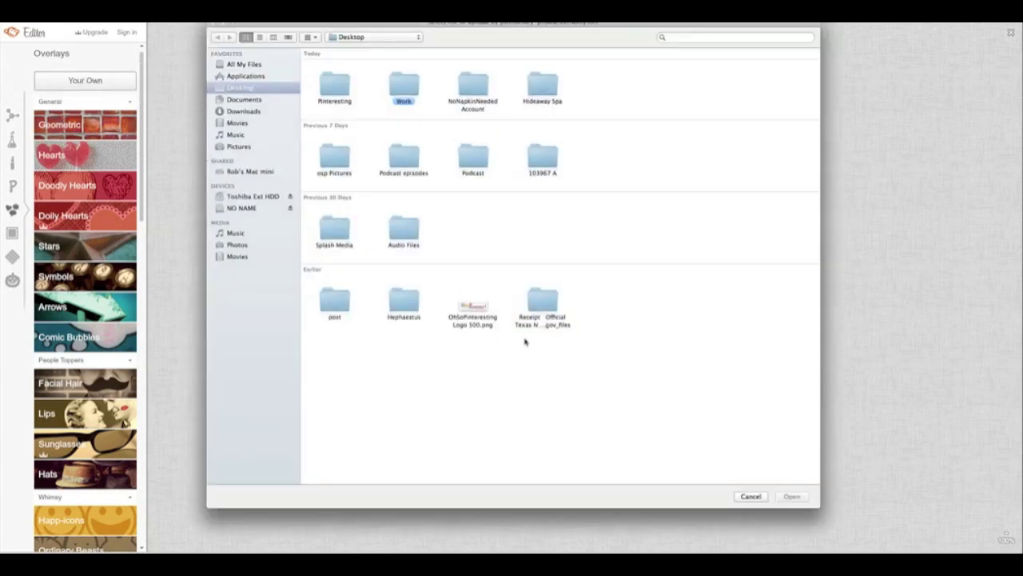
pyautogui.doubleClick(482, 309)
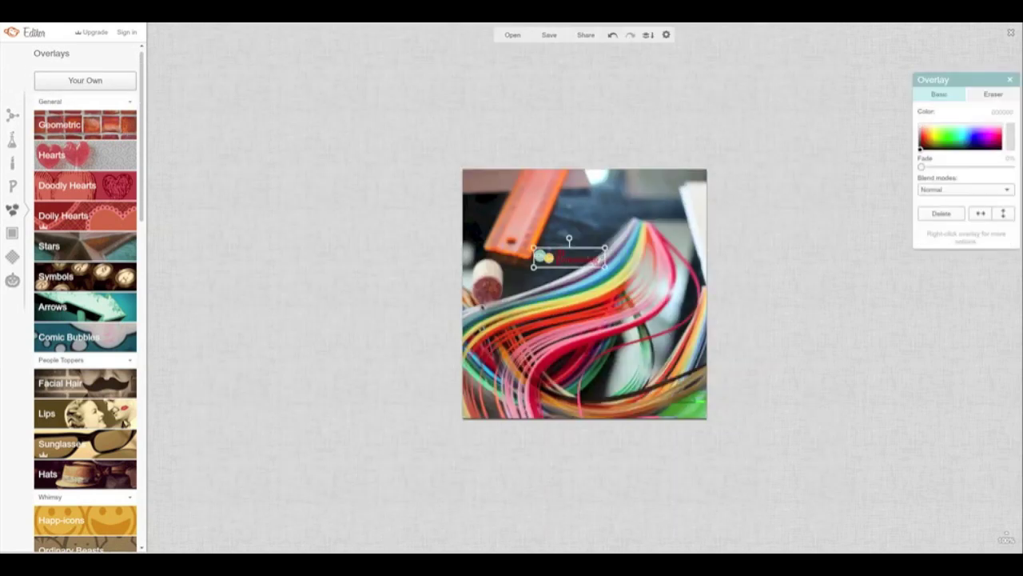
pyautogui.moveTo(569, 257); pyautogui.dragTo(644, 190)
pyautogui.click(644, 190)
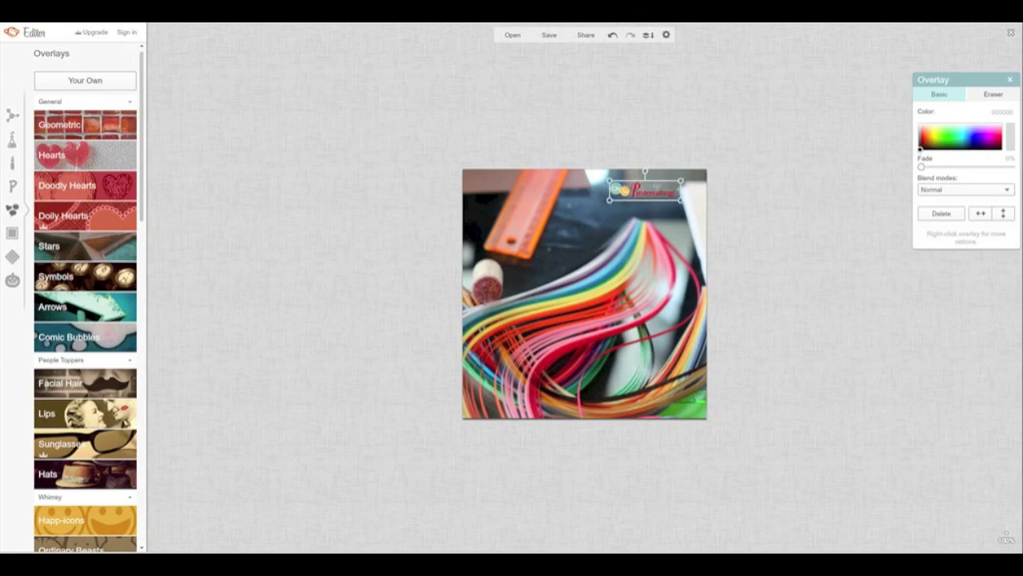
# - Enlarge the logo overlay proportionally toward the left, then reselect it
pyautogui.moveTo(611, 200); pyautogui.dragTo(581, 249)
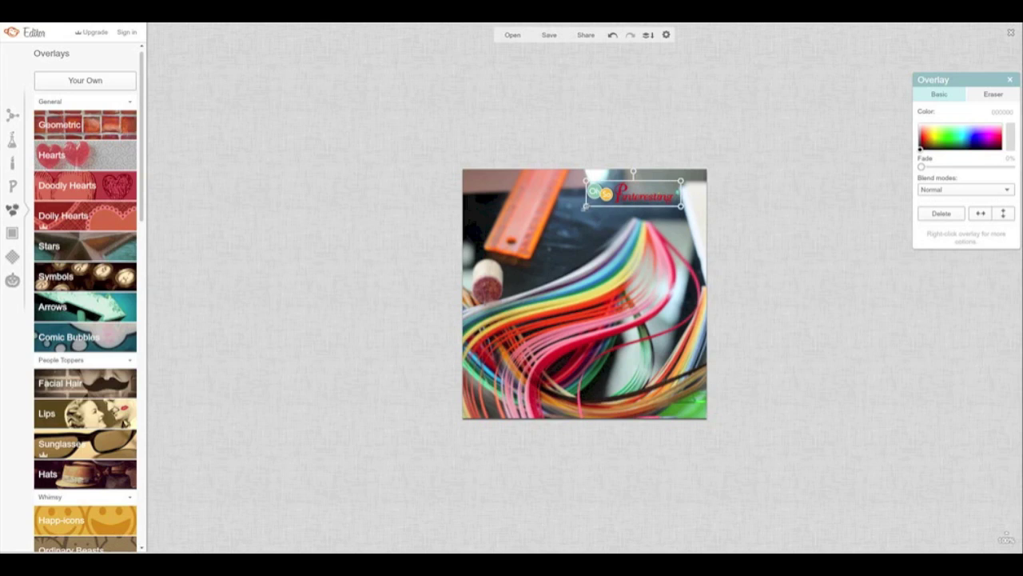
pyautogui.moveTo(588, 206); pyautogui.dragTo(514, 227)
pyautogui.click(514, 210)
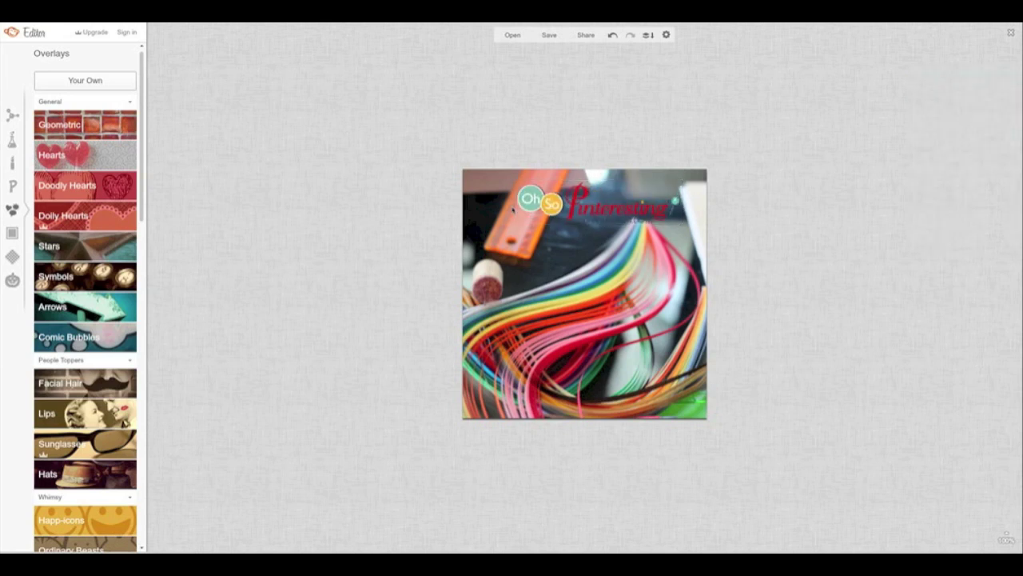
pyautogui.click(529, 207)
# - Shrink the logo into the top-right corner, then delete the logo overlay
pyautogui.moveTo(516, 225); pyautogui.dragTo(643, 185)
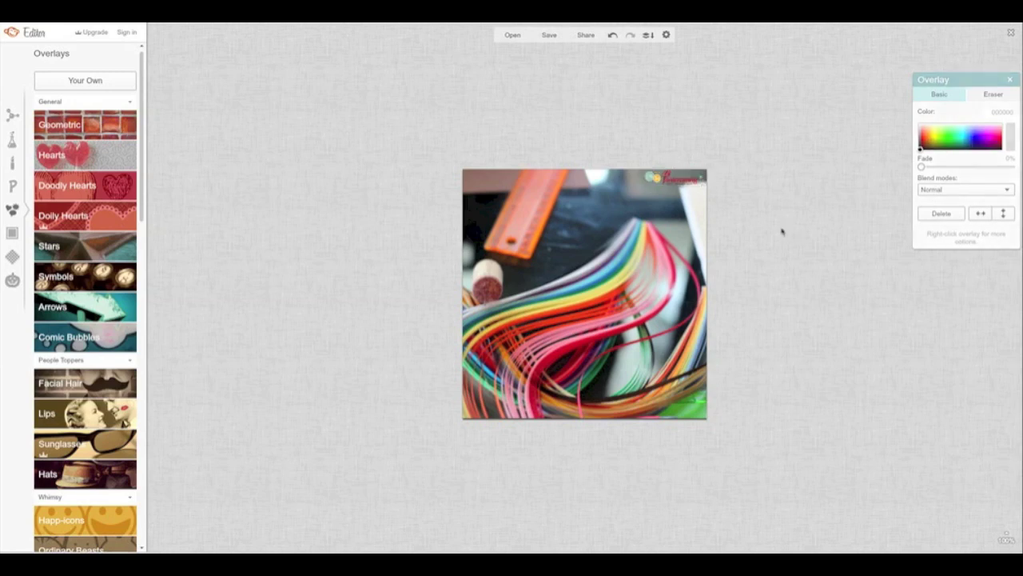
pyautogui.click(664, 179)
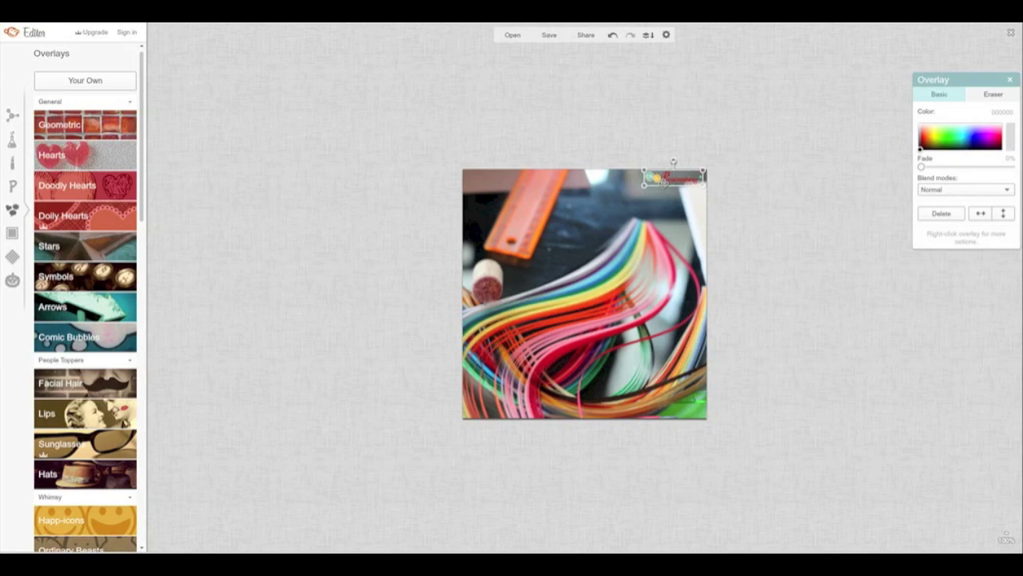
pyautogui.press('Delete')
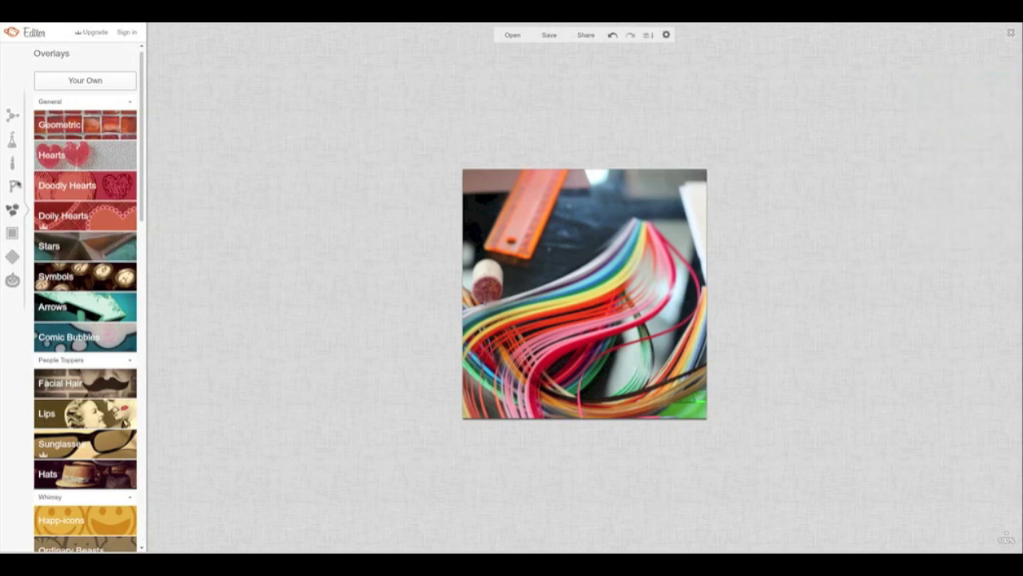
# - Add an Arial size-32 text box reading 'Type your text here' to the photo
pyautogui.click(11, 187)
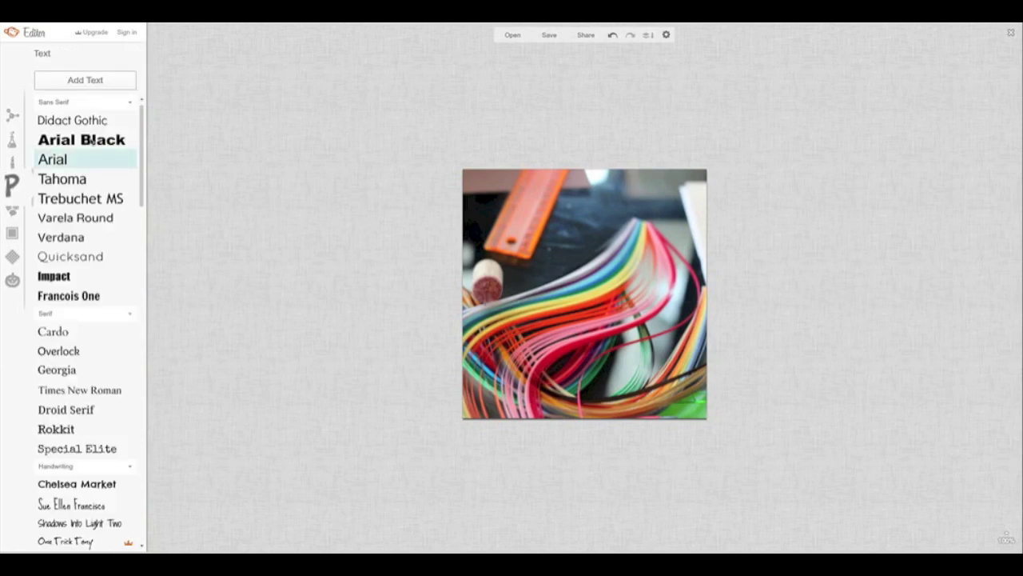
pyautogui.click(104, 80)
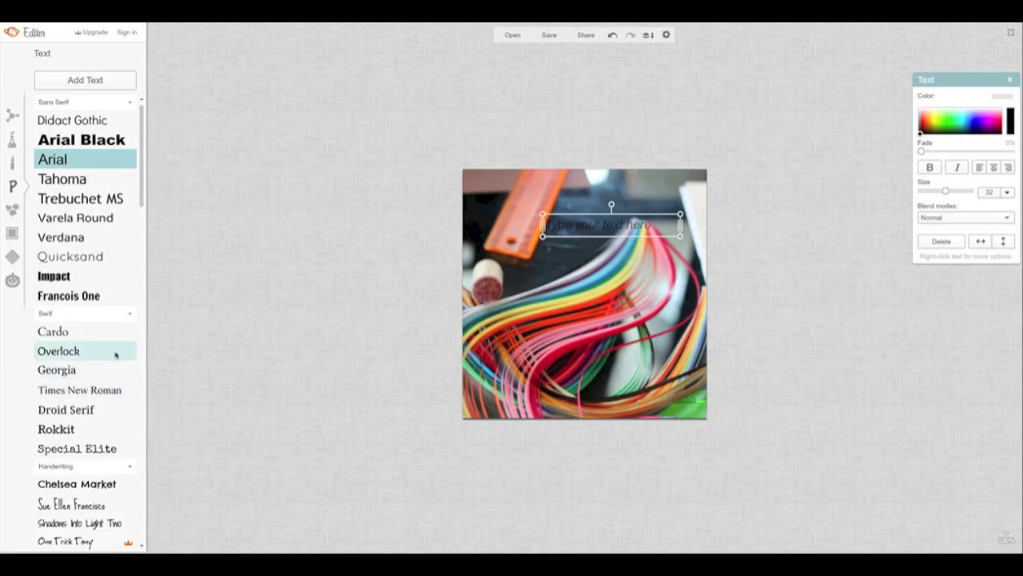
pyautogui.click(141, 546)
pyautogui.click(142, 546)
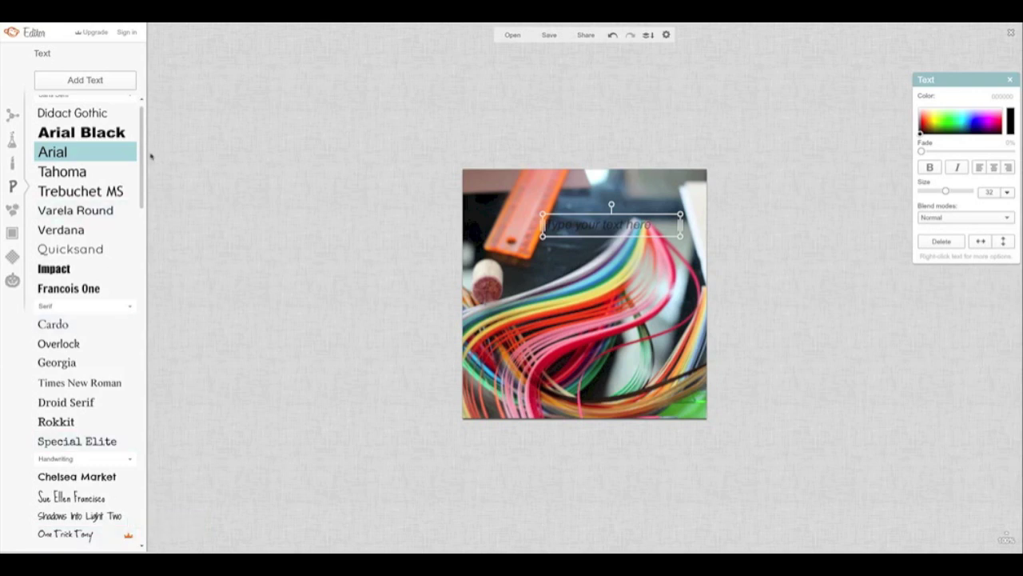
pyautogui.scroll(1, 143, 164)
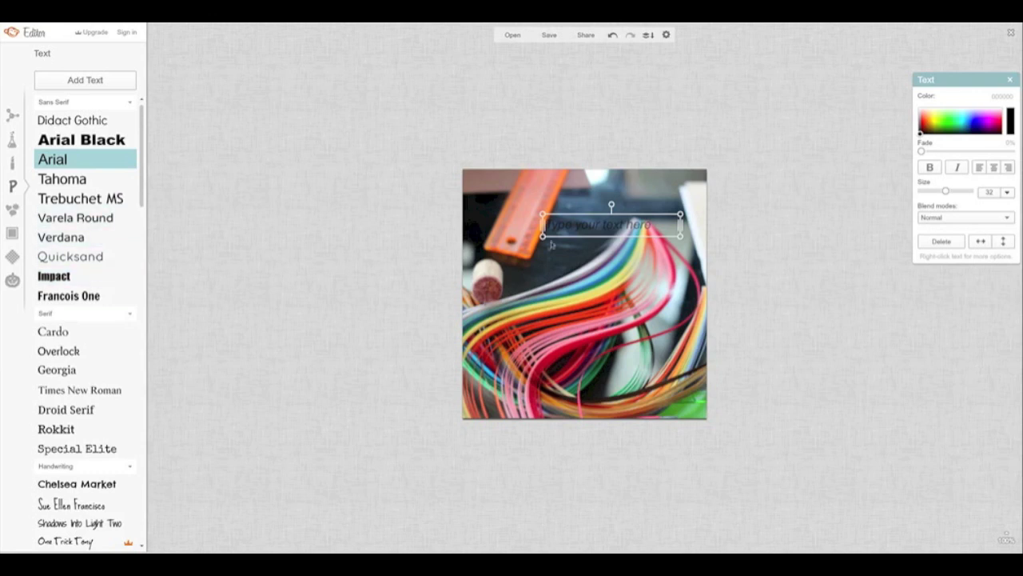
# - Replace the placeholder with 'OhSoPinteresting.com' so it sits on one line
pyautogui.click(596, 227)
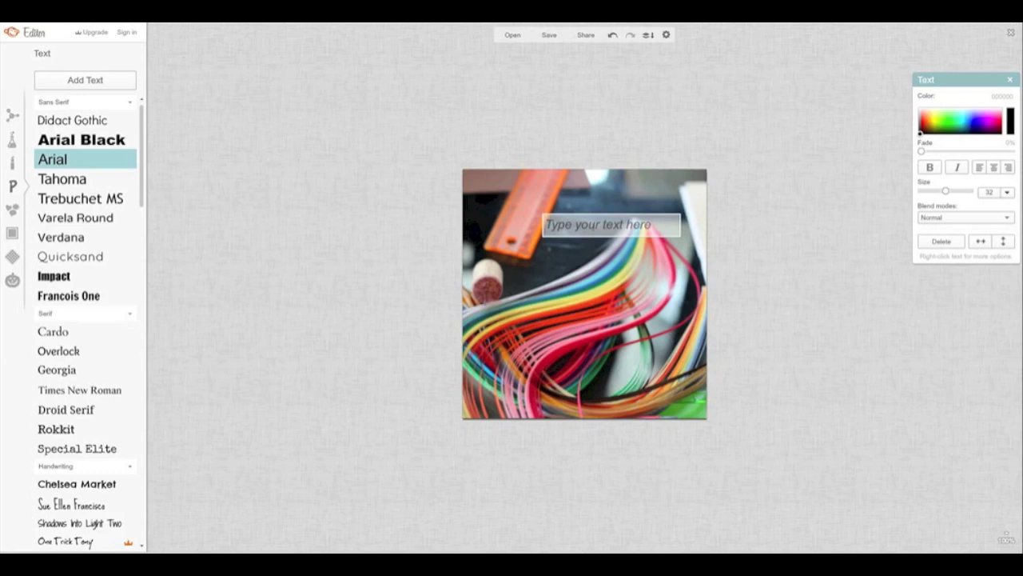
pyautogui.write('OhSo')
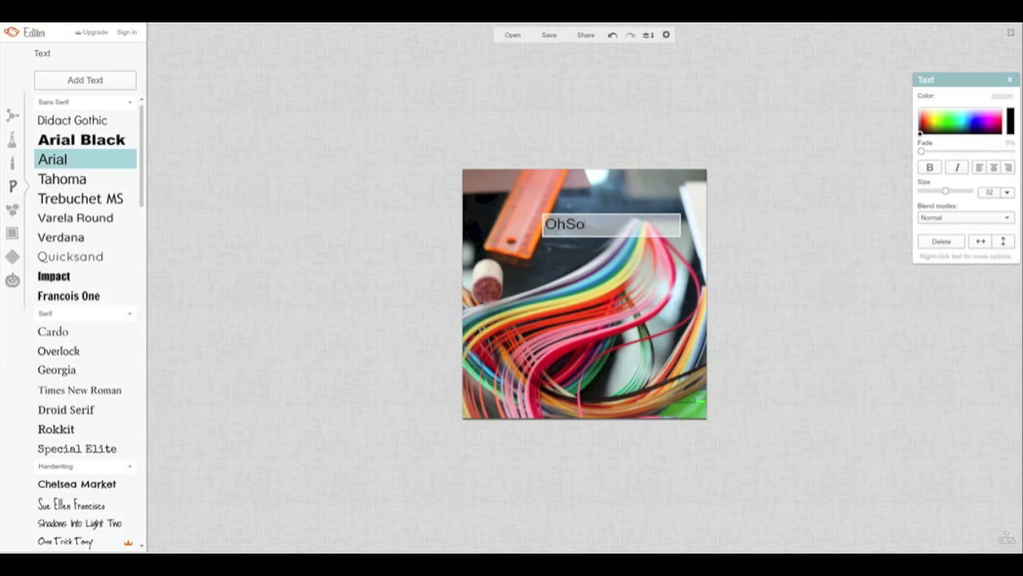
pyautogui.write('Pinteresting')
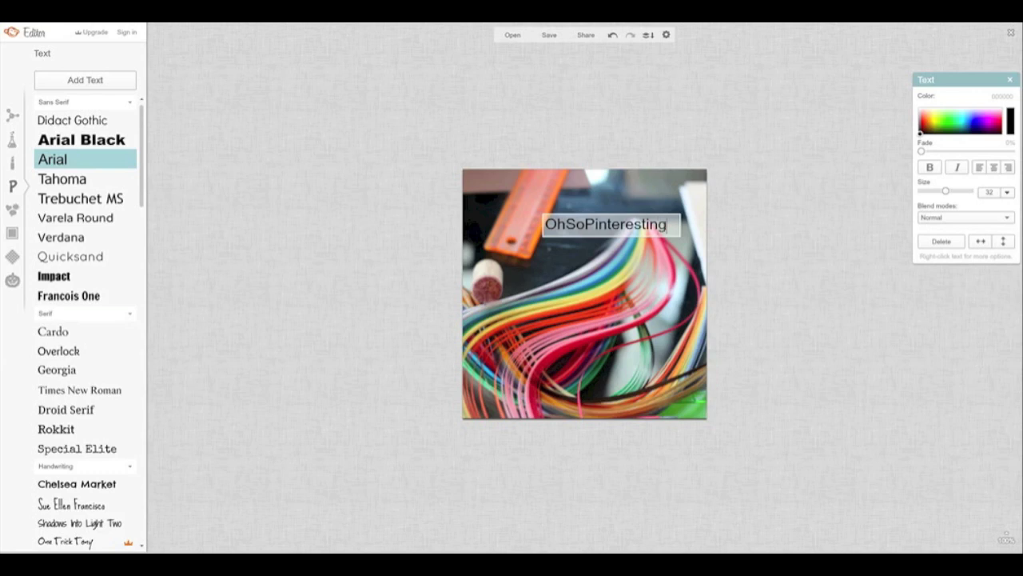
pyautogui.write('.com')
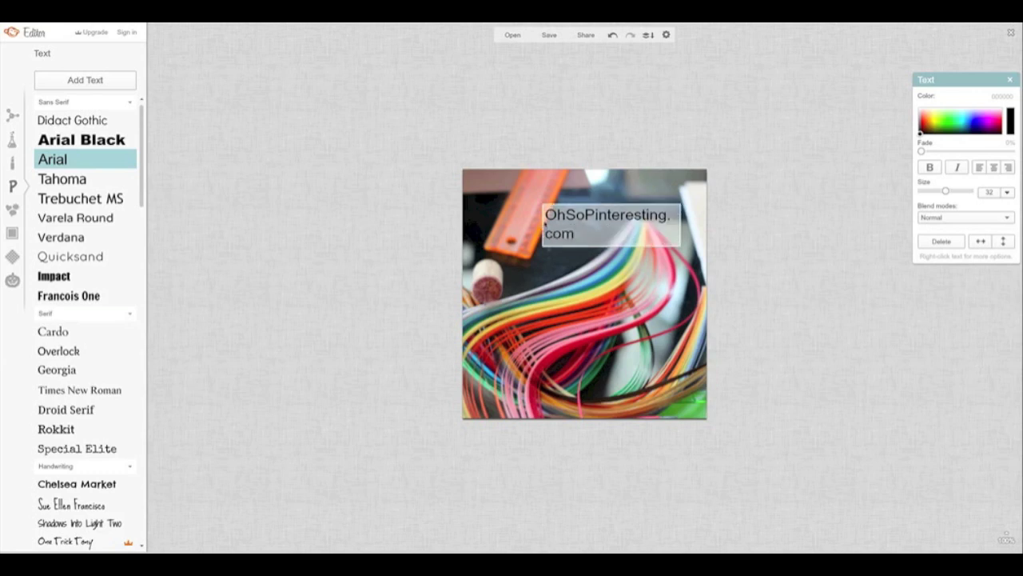
pyautogui.click(567, 253)
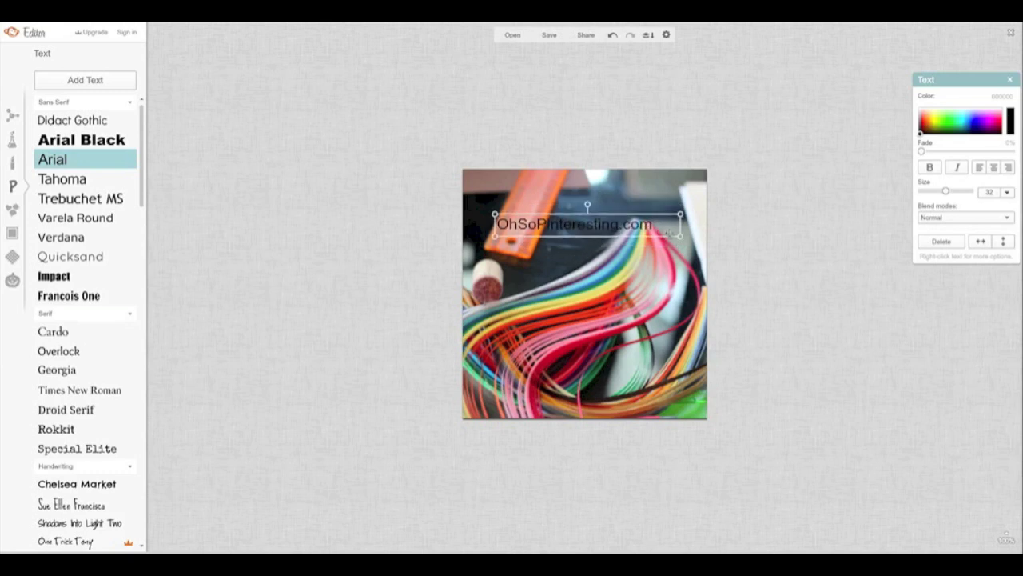
pyautogui.click(666, 228)
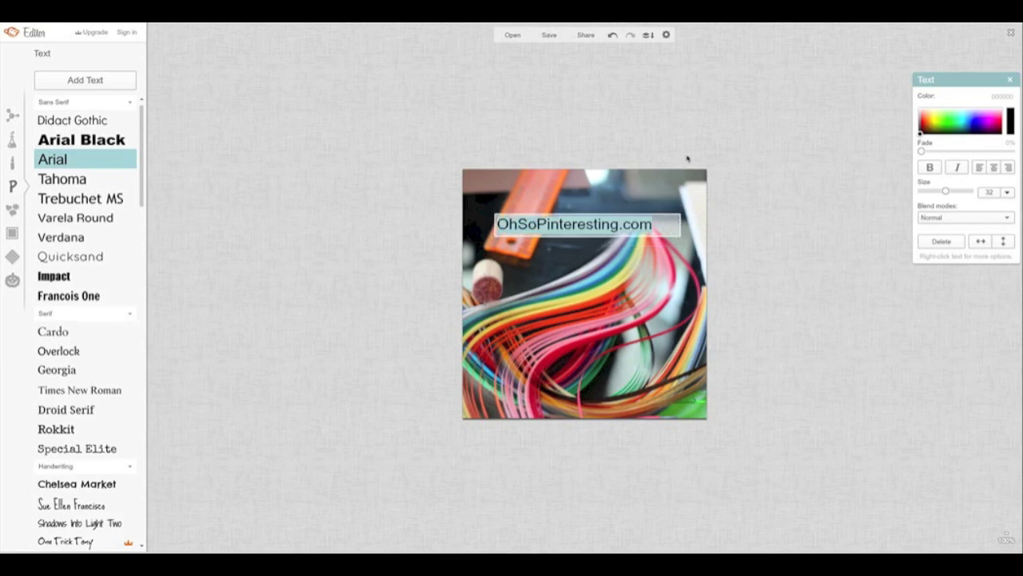
# - Colour the watermark text white and shrink it to size 20
pyautogui.moveTo(919, 133); pyautogui.dragTo(914, 98)
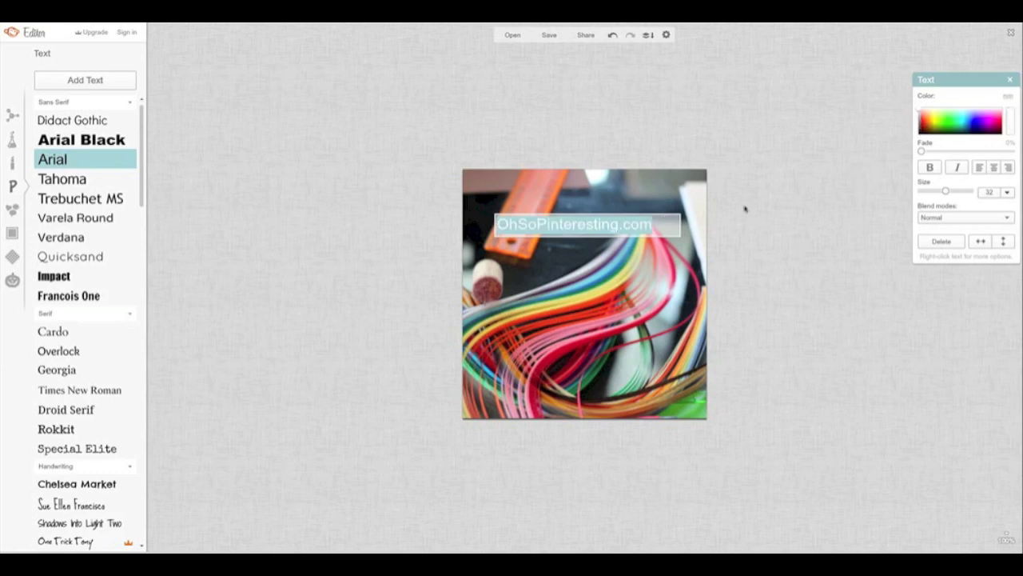
pyautogui.moveTo(975, 87); pyautogui.dragTo(826, 154)
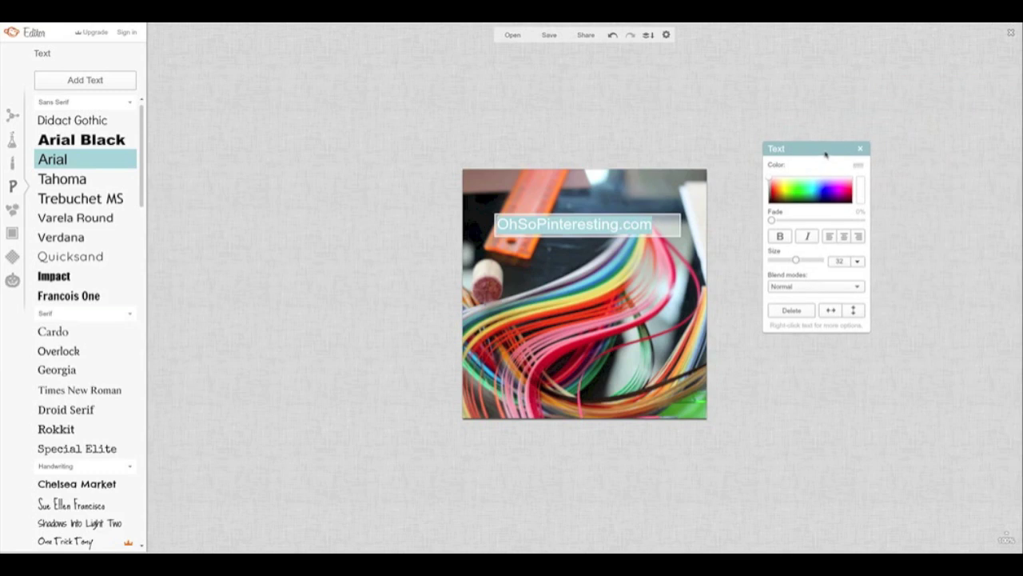
pyautogui.moveTo(784, 198); pyautogui.dragTo(770, 168)
pyautogui.click(866, 186)
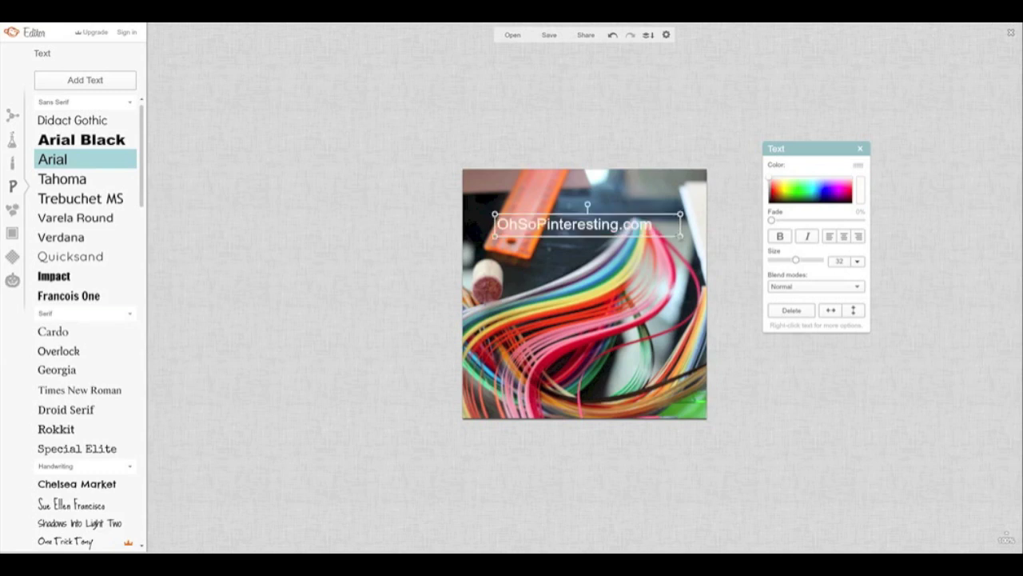
pyautogui.moveTo(679, 234); pyautogui.dragTo(615, 228)
# - Move the text to the top edge, shrink it to size 13 in the top-right corner, then deselect
pyautogui.moveTo(553, 224); pyautogui.dragTo(682, 177)
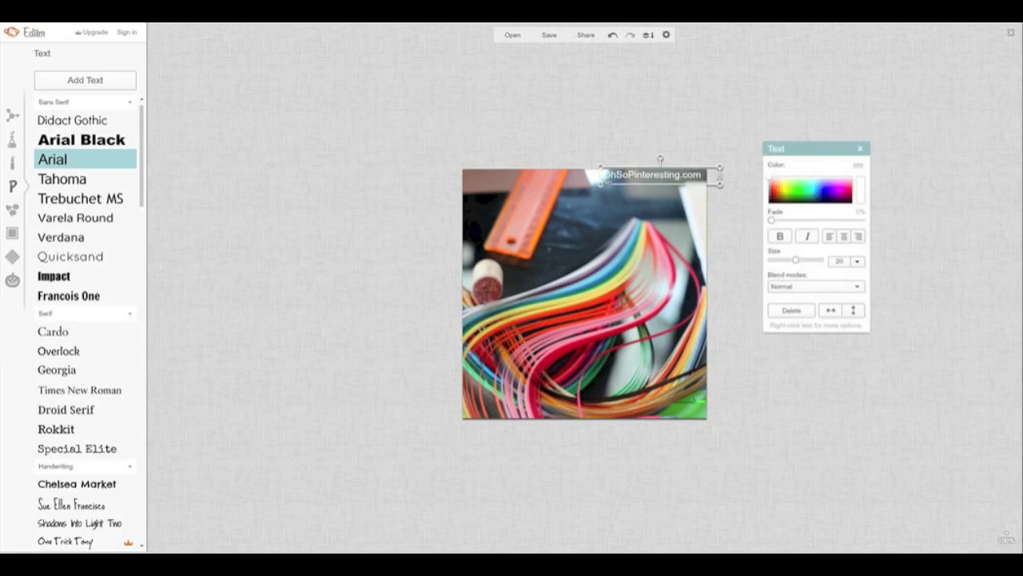
pyautogui.moveTo(601, 176); pyautogui.dragTo(668, 173)
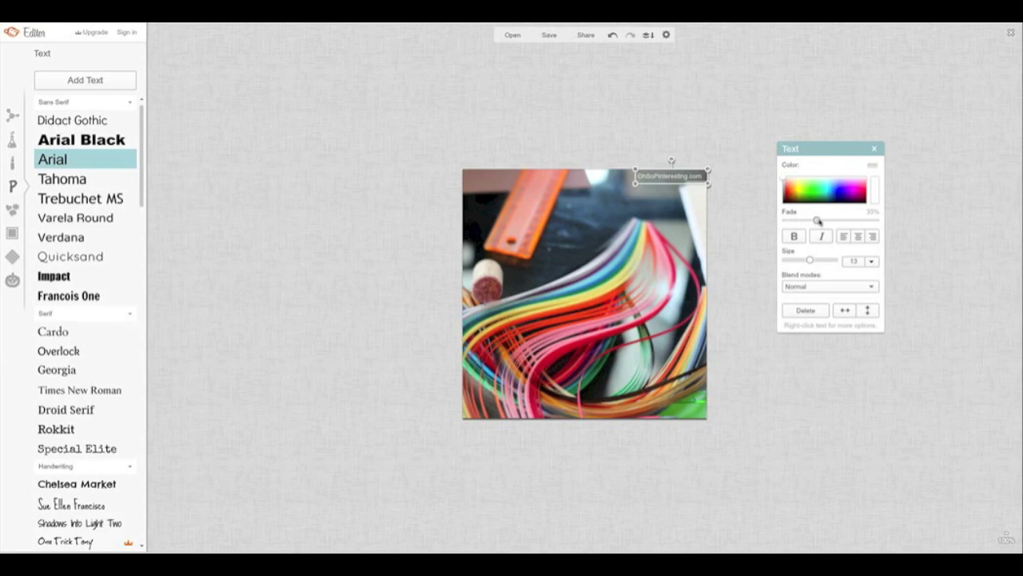
pyautogui.click(729, 220)
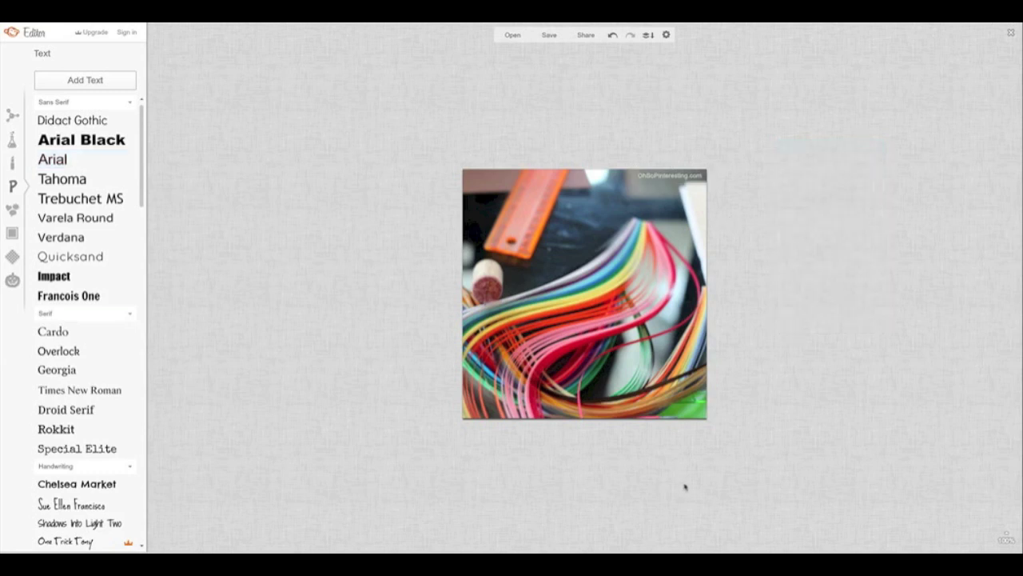